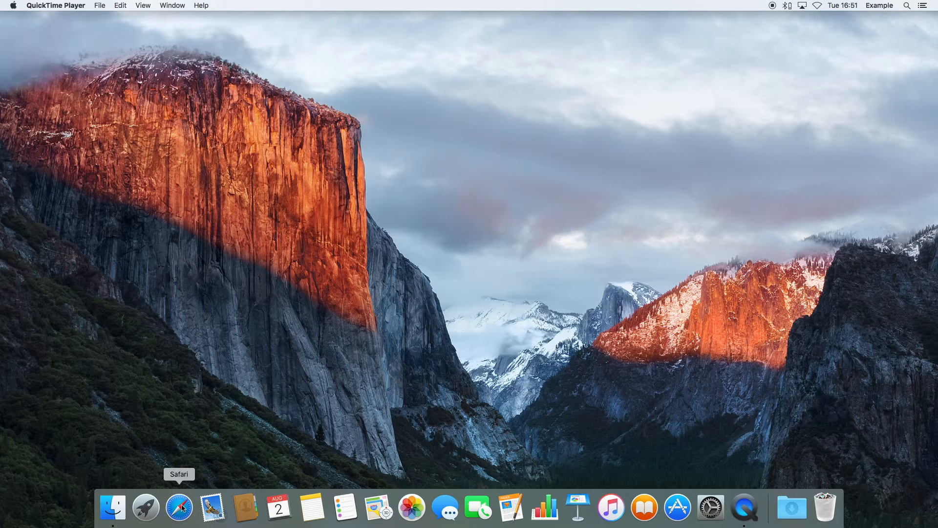
# Step: Launch Safari and load mail.mavenconsultancy.com to reach the webmail login page
pyautogui.click(179, 508)
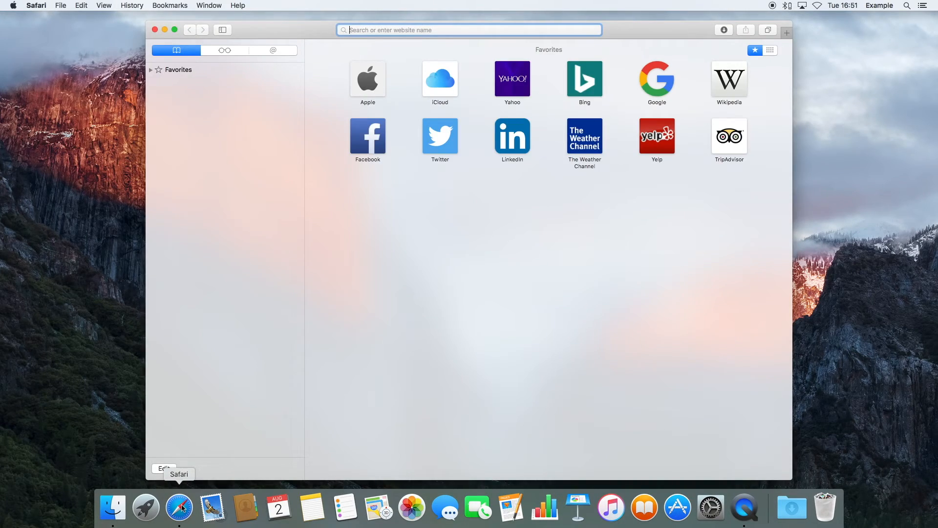
pyautogui.write('mail.mavenconsulta')
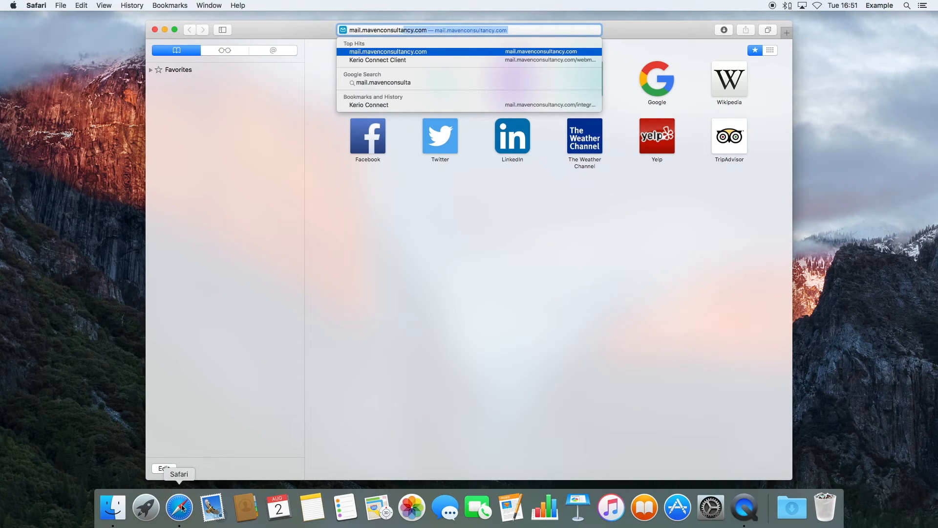
pyautogui.write('ncy.com')
pyautogui.press('Return')
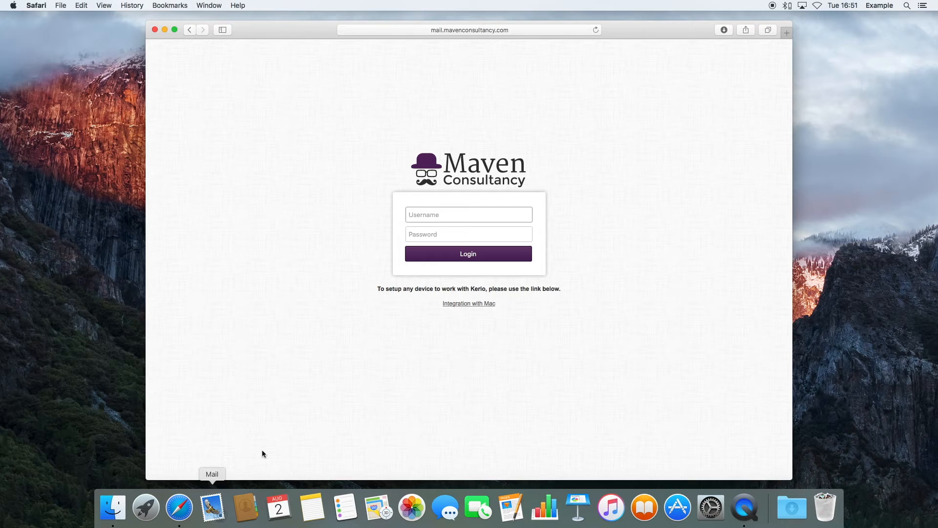
# Step: From Integration with Mac, start the Account Assistant download and sign in with the account's e-mail and password
pyautogui.click(481, 304)
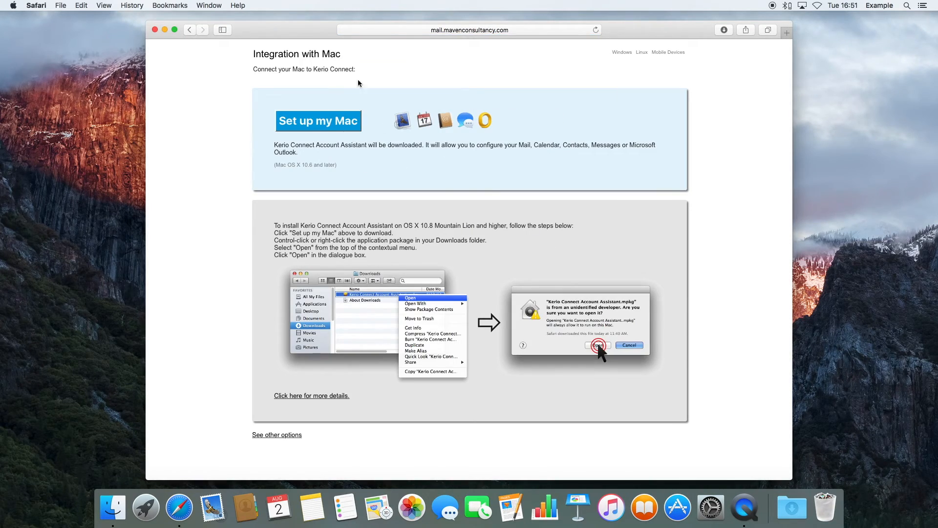
pyautogui.click(303, 127)
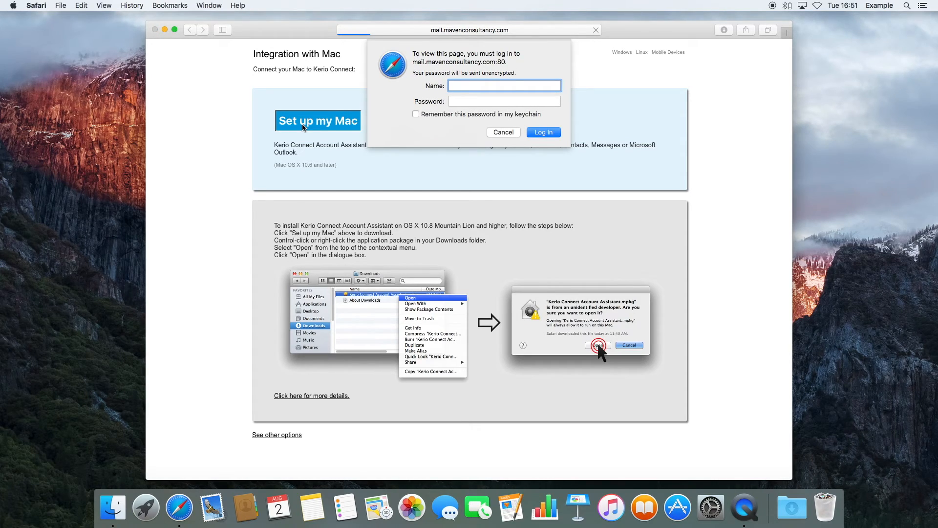
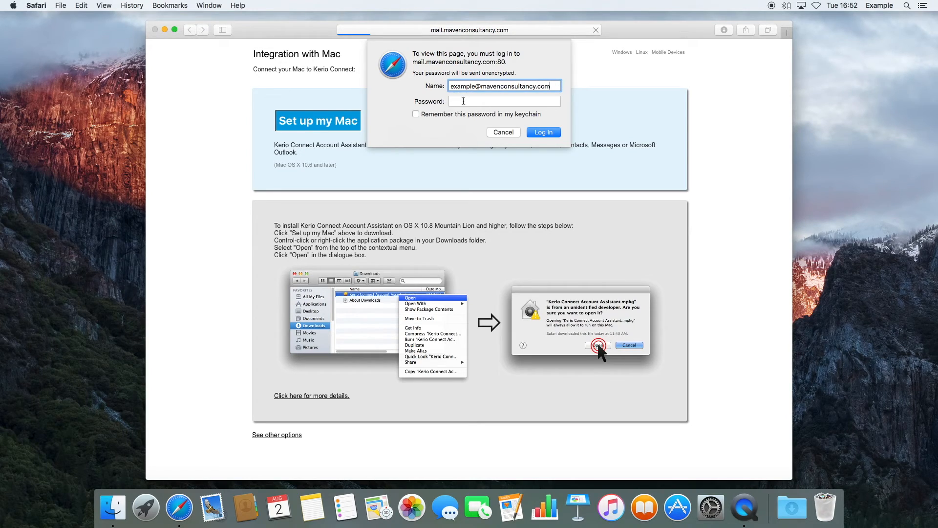
pyautogui.click(463, 101)
pyautogui.write('••••••••')
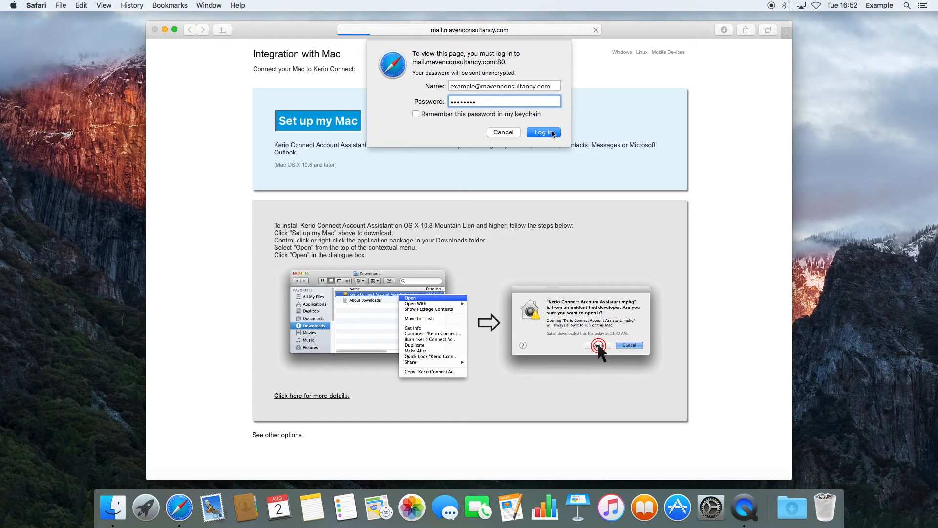
pyautogui.click(553, 133)
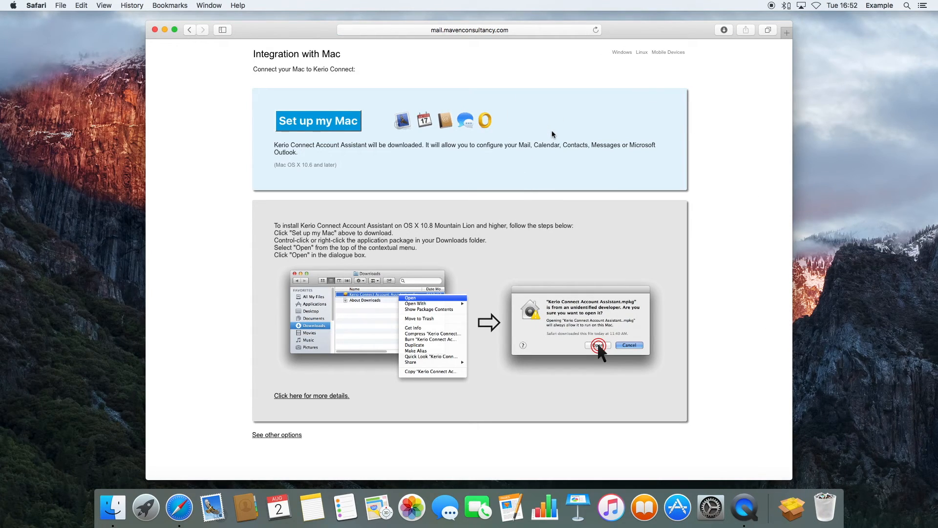
pyautogui.click(792, 511)
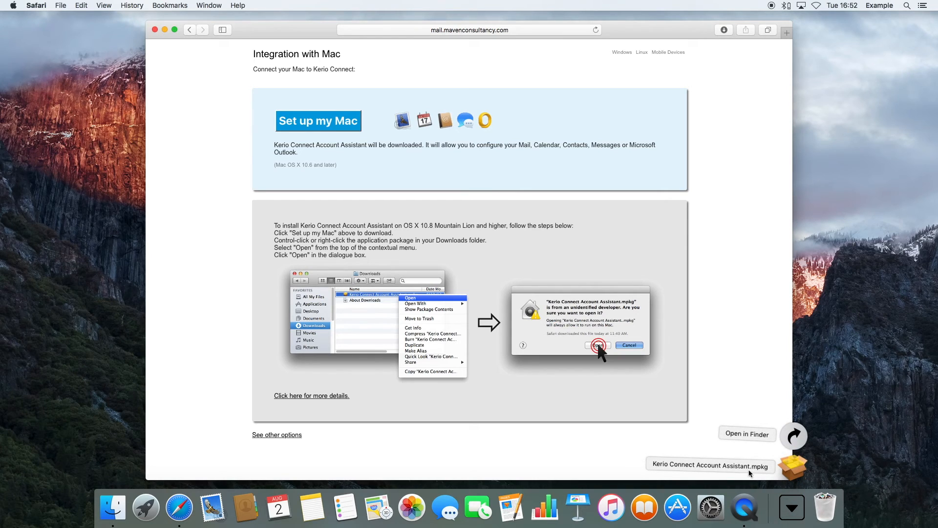
pyautogui.click(795, 470)
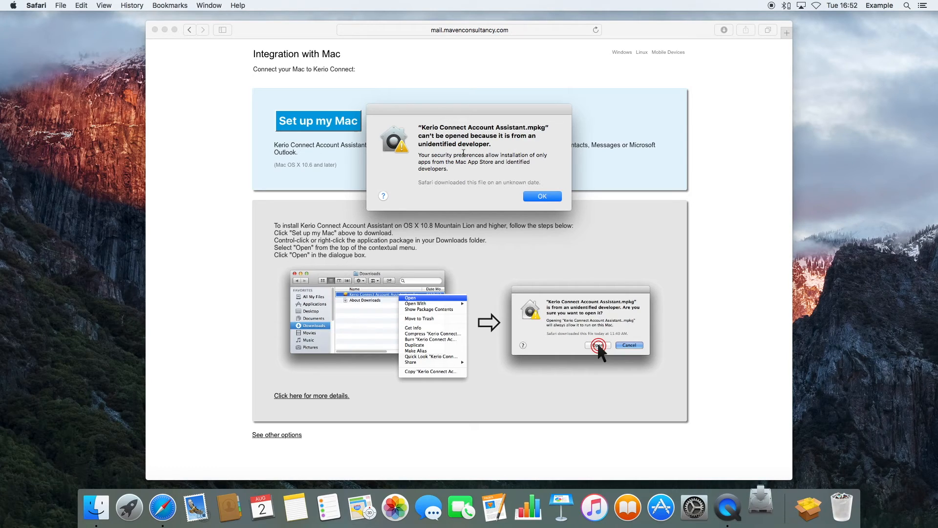
pyautogui.click(528, 196)
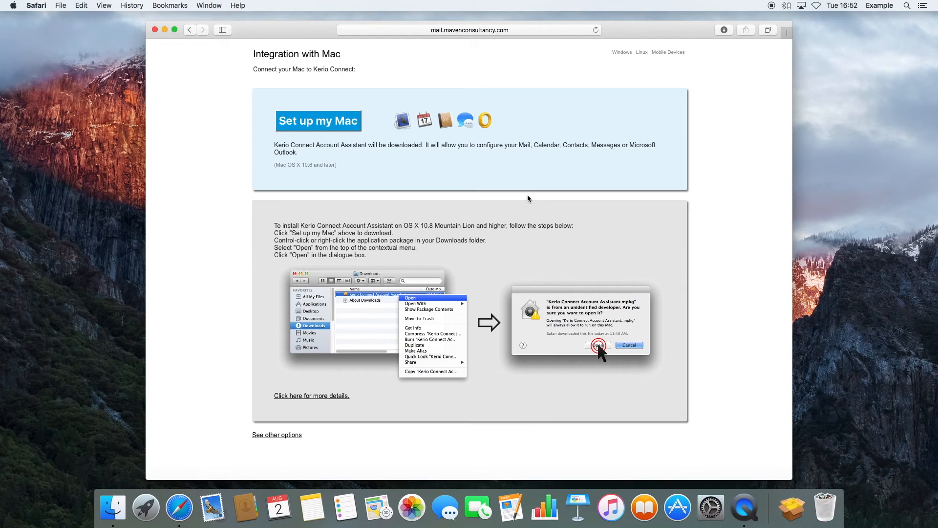
# Step: Unlock Security & Privacy in System Preferences with the administrator password
pyautogui.click(719, 518)
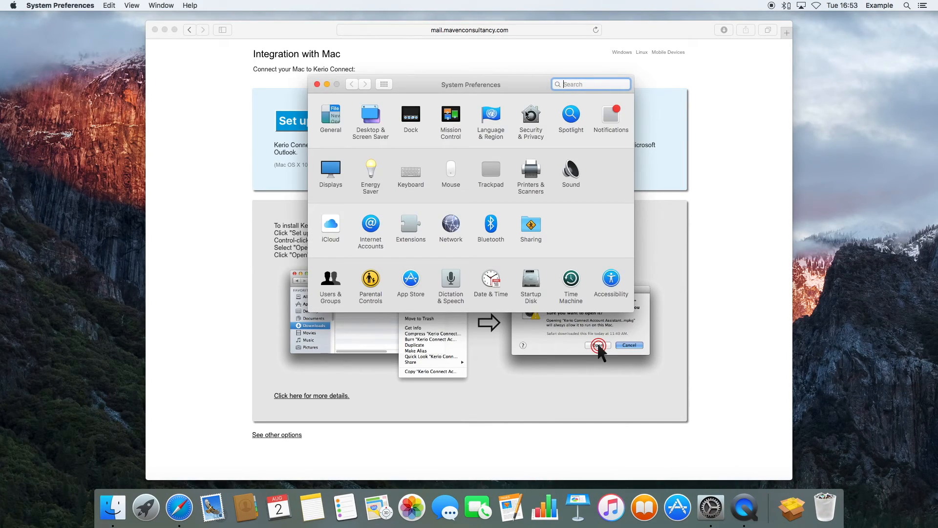
pyautogui.click(528, 117)
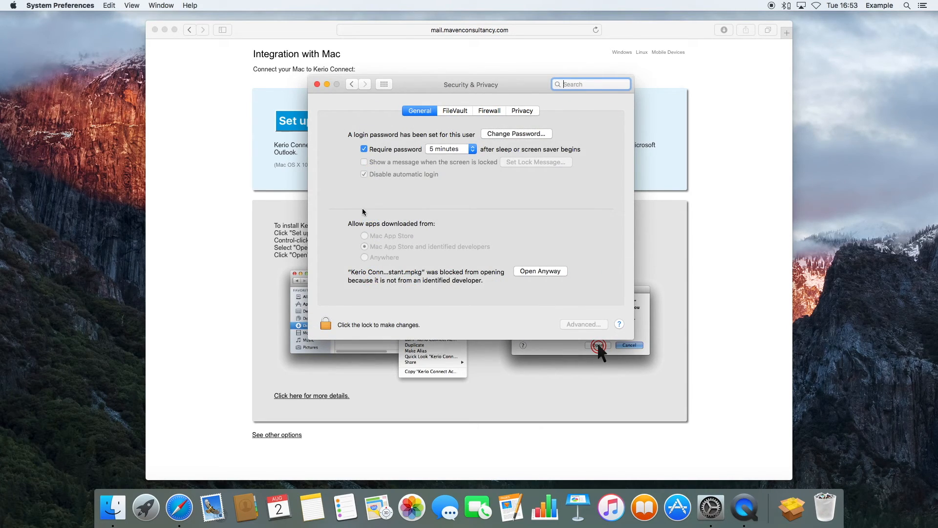
pyautogui.click(326, 330)
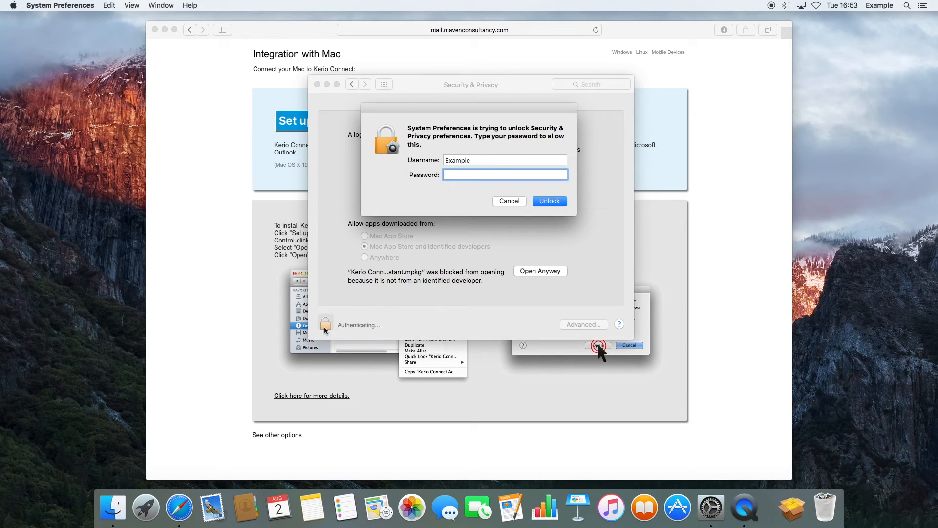
pyautogui.write('••••••••')
pyautogui.click(543, 202)
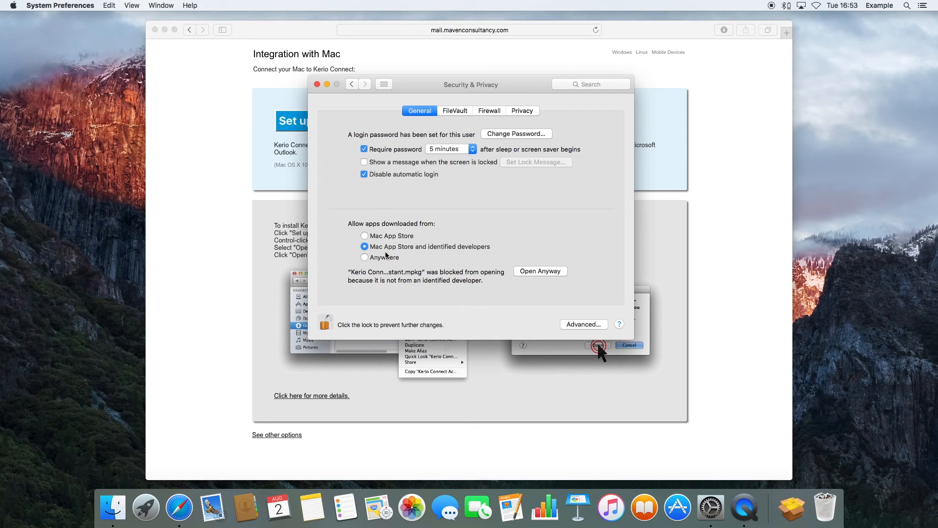
# Step: Allow apps downloaded from Anywhere, then relock and close Security & Privacy
pyautogui.click(380, 257)
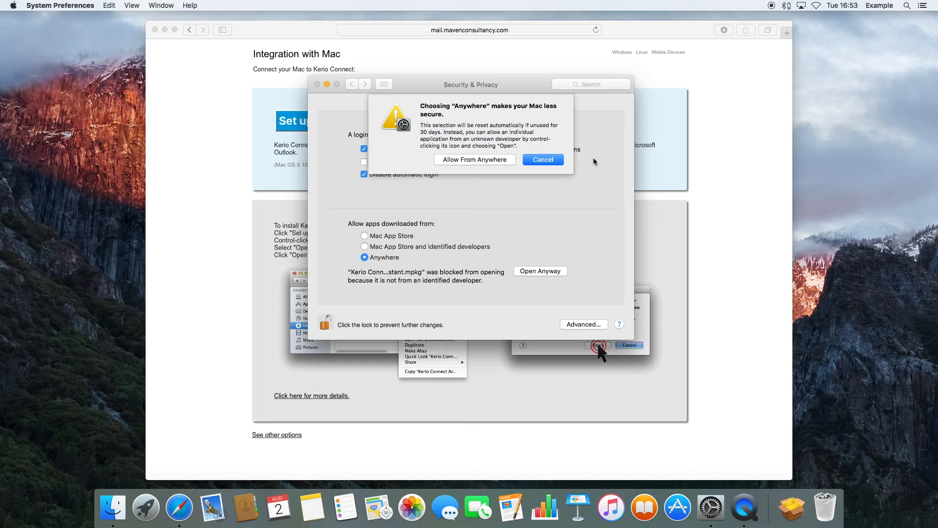
pyautogui.click(503, 163)
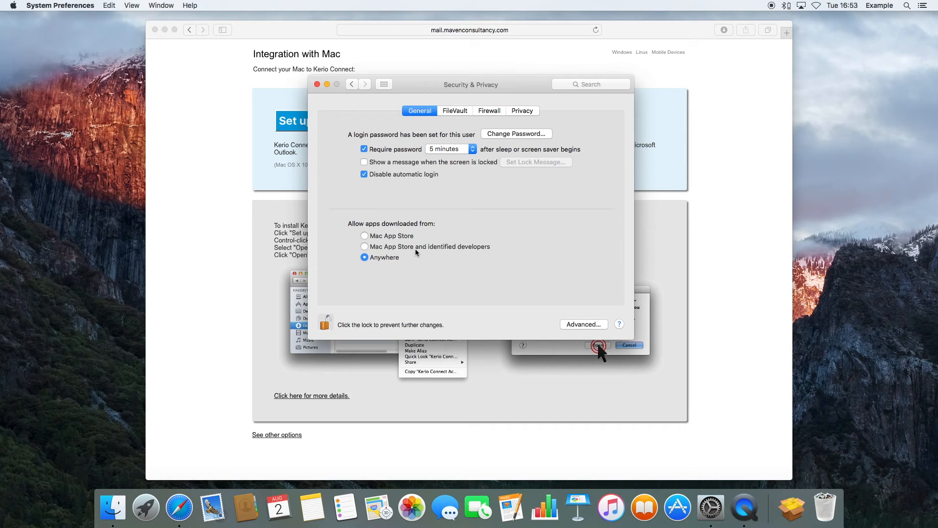
pyautogui.click(323, 321)
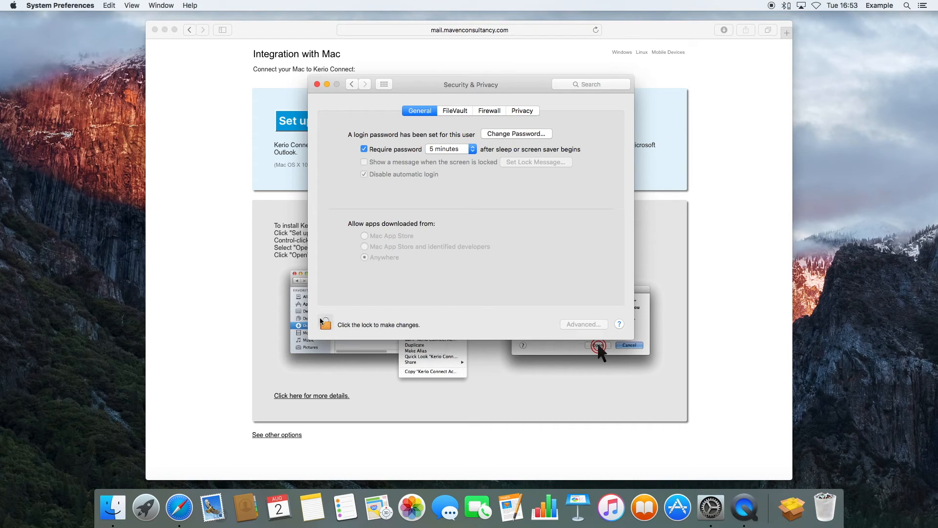
pyautogui.click(317, 84)
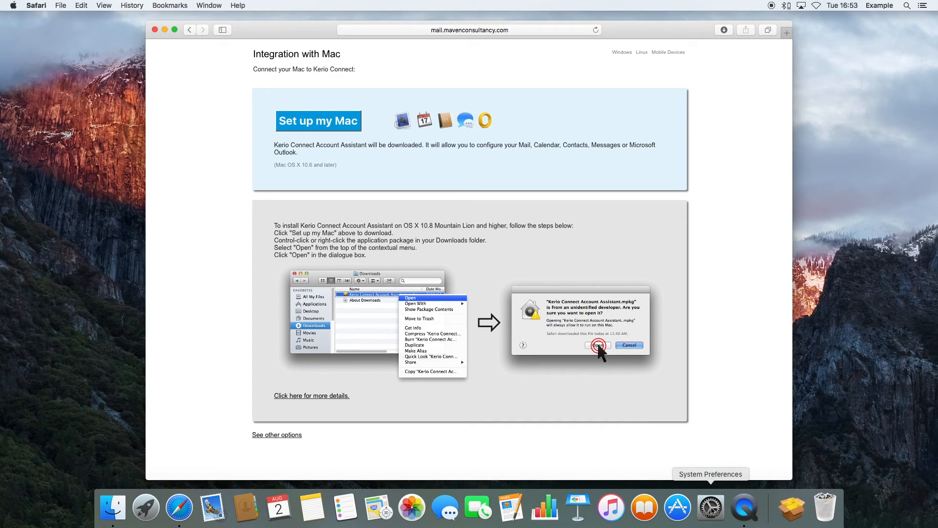
# Step: Run the downloaded Kerio .mpkg installer to Mac HD, authorising with the admin password
pyautogui.click(797, 505)
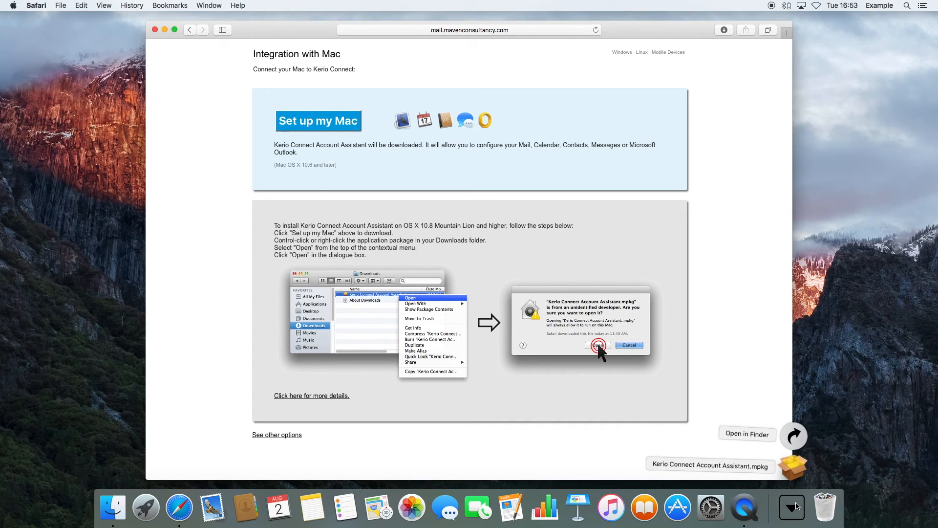
pyautogui.click(792, 469)
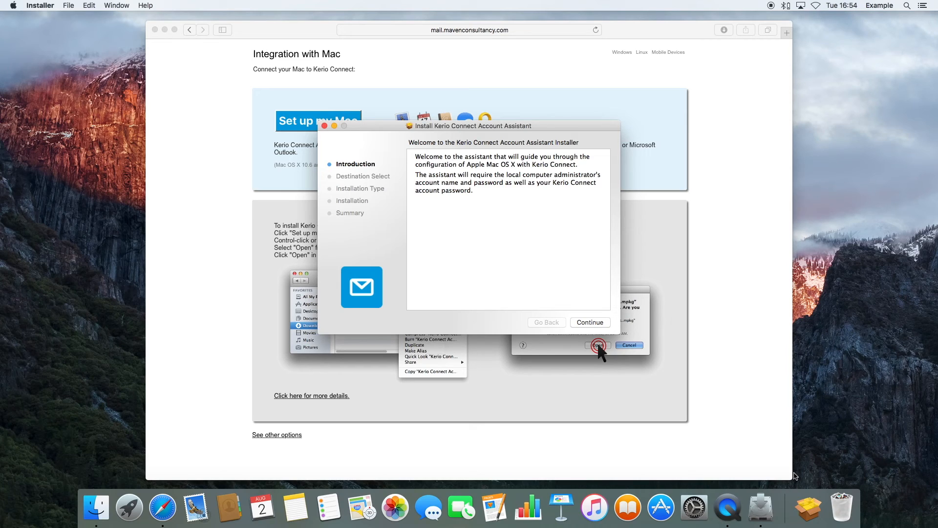
pyautogui.click(604, 326)
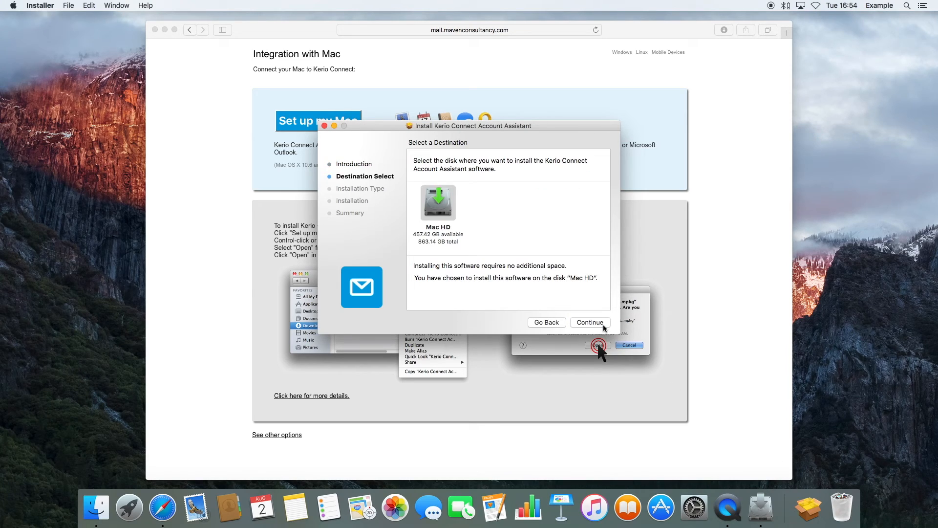
pyautogui.click(604, 326)
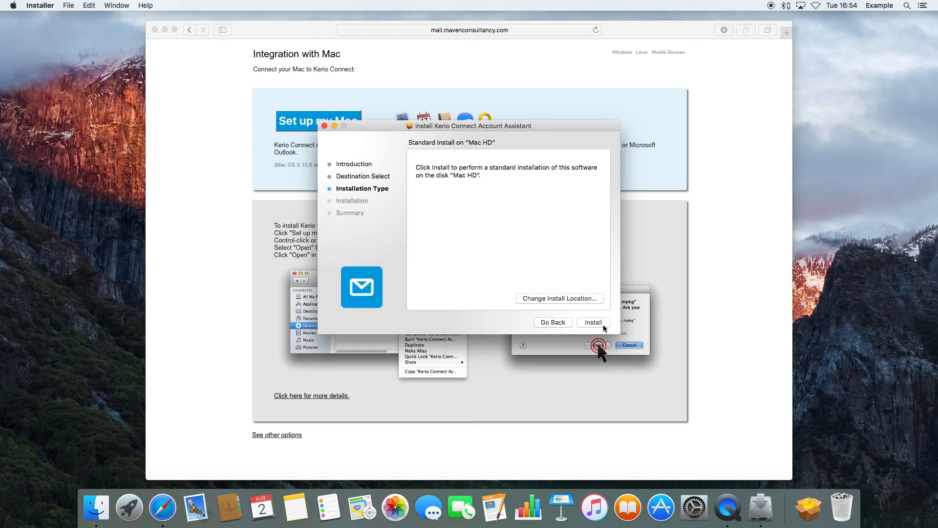
pyautogui.click(603, 324)
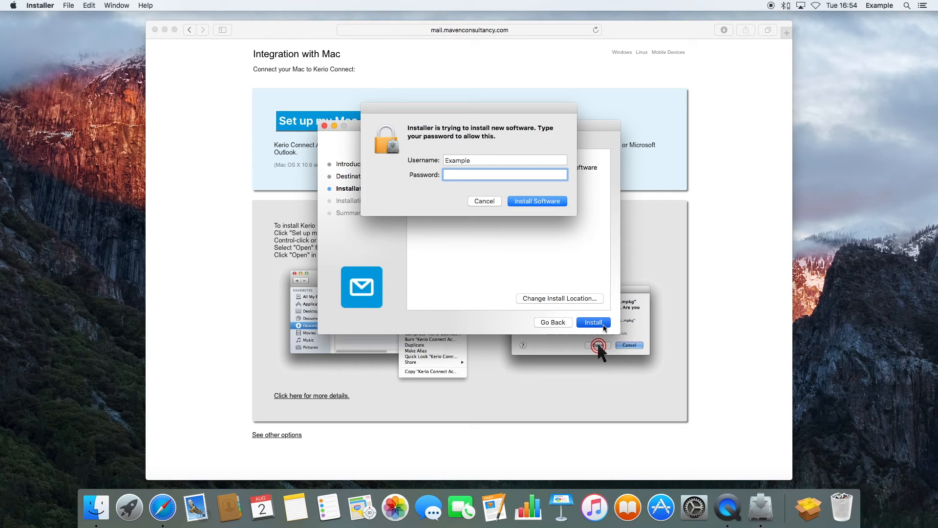
pyautogui.write('••••••••')
pyautogui.press('Return')
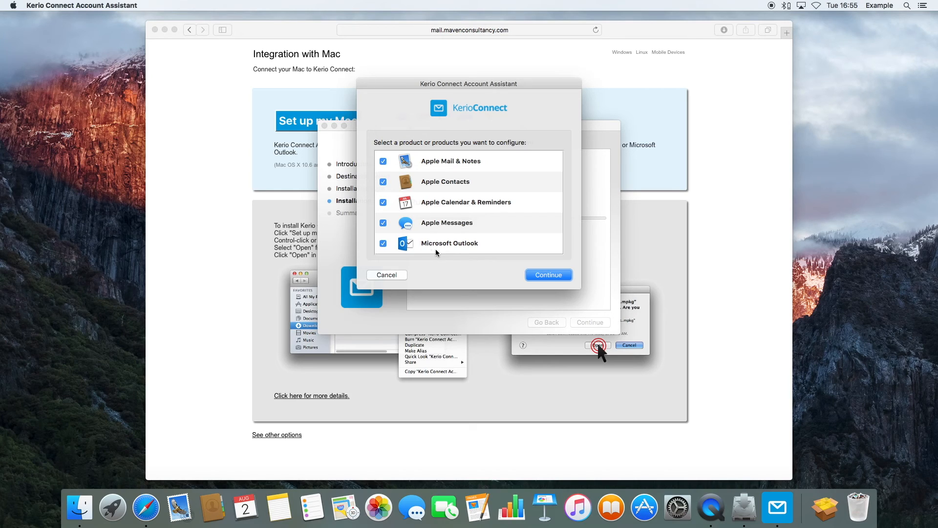
# Step: Exclude Microsoft Outlook and Apple Messages from the products to configure
pyautogui.click(383, 244)
pyautogui.click(385, 222)
pyautogui.click(545, 275)
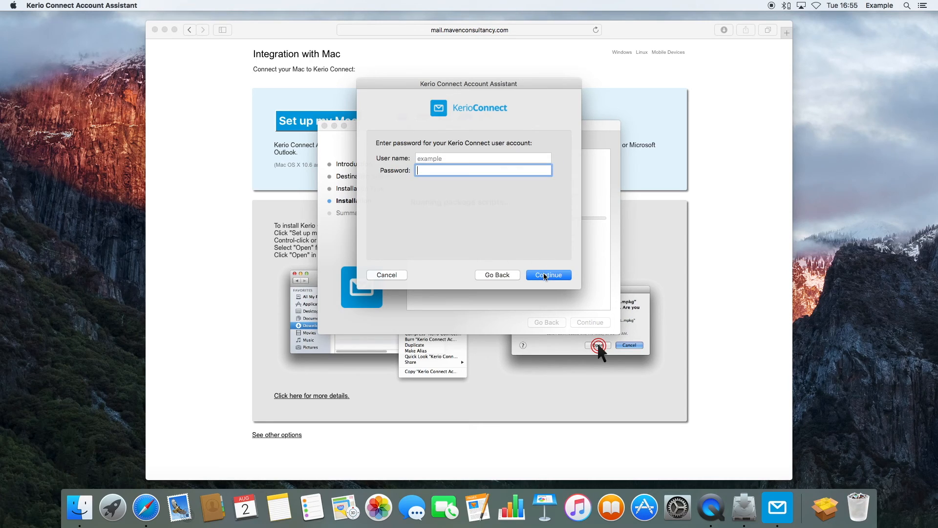
# Step: Enter and verify the Kerio account password, cancelling and retrying the stalled connection check
pyautogui.write('••••')
pyautogui.write('•••')
pyautogui.click(535, 276)
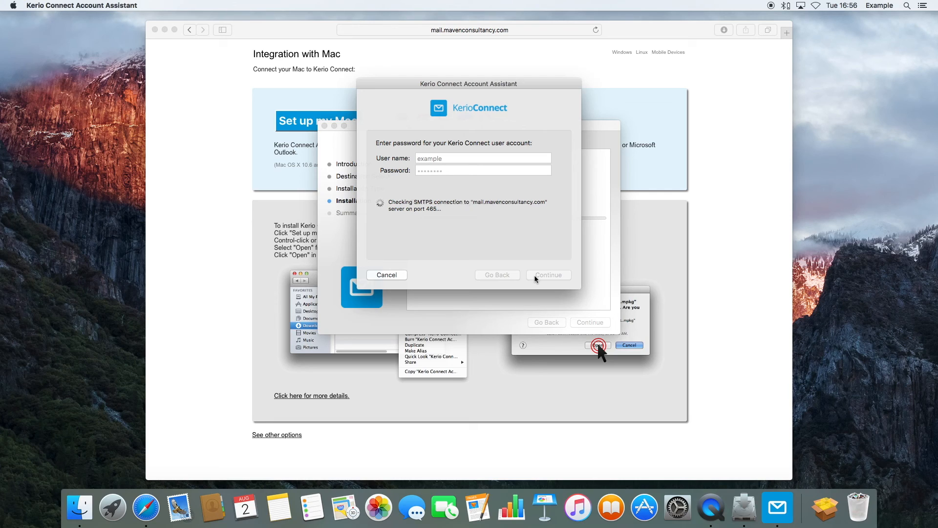
pyautogui.click(386, 275)
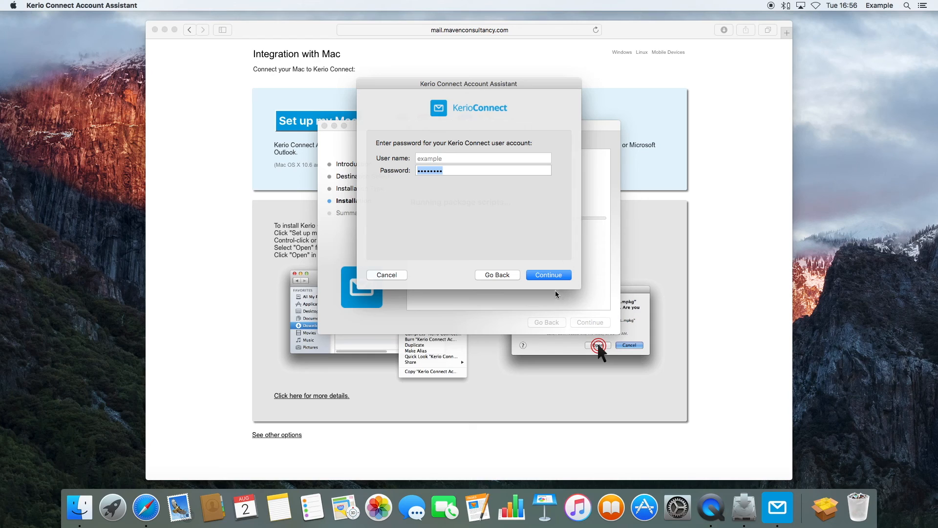
pyautogui.click(548, 276)
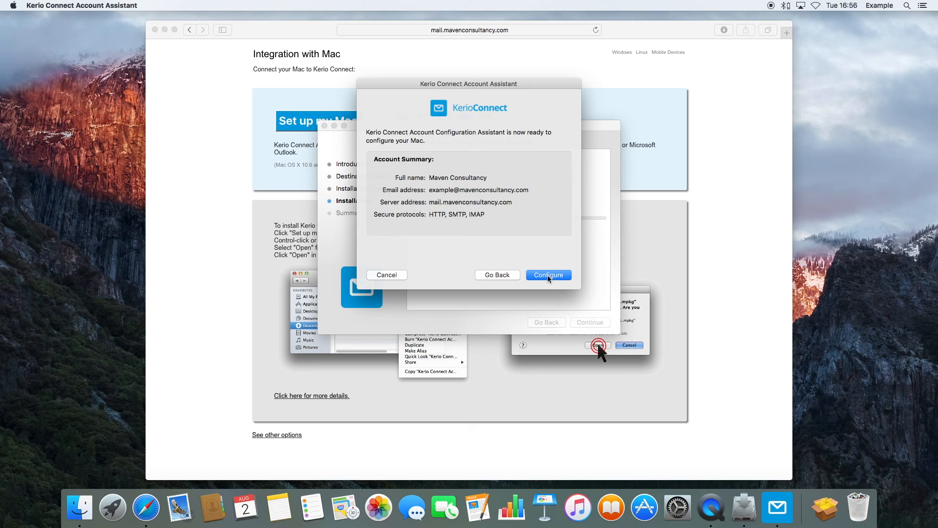
# Step: Run Configure from the account summary to set up HTTP, SMTP and IMAP in the Apple apps
pyautogui.click(549, 276)
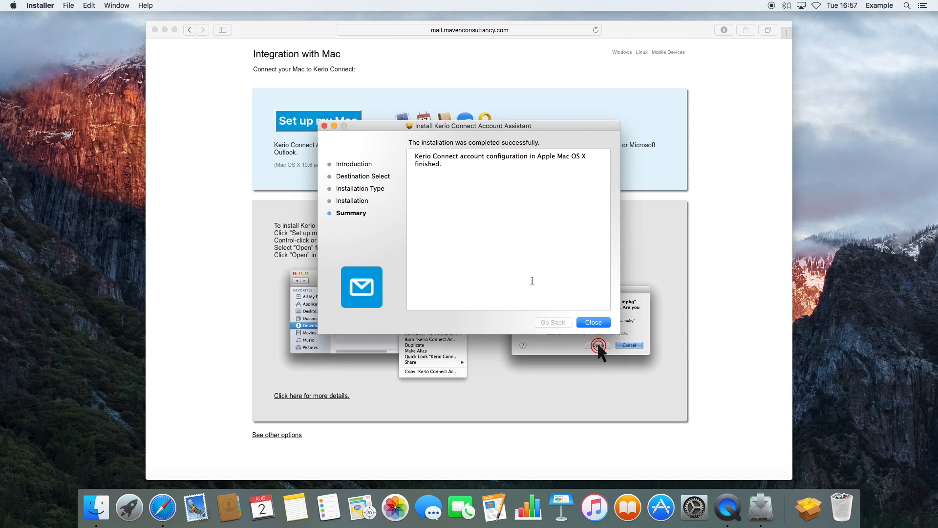
# Step: Close the finished installer, minimize Safari and launch Mail
pyautogui.click(602, 323)
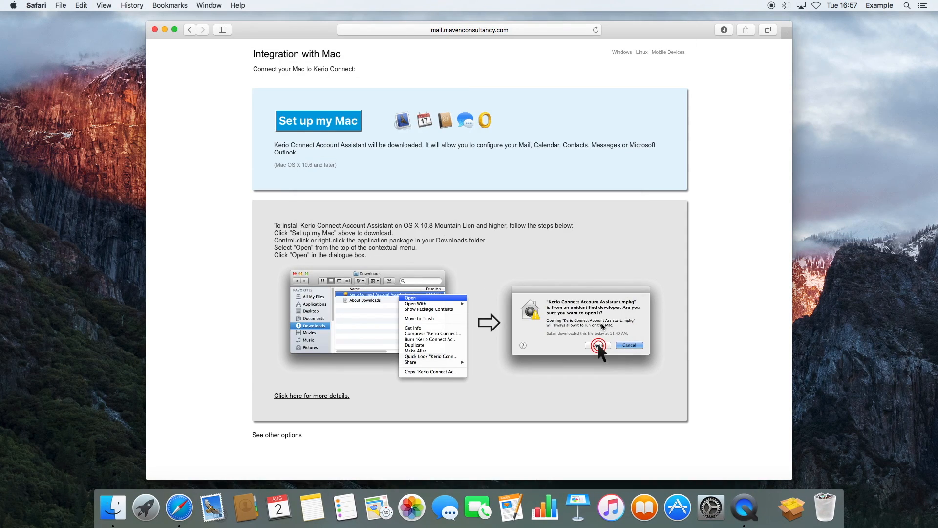
pyautogui.click(164, 29)
pyautogui.click(196, 507)
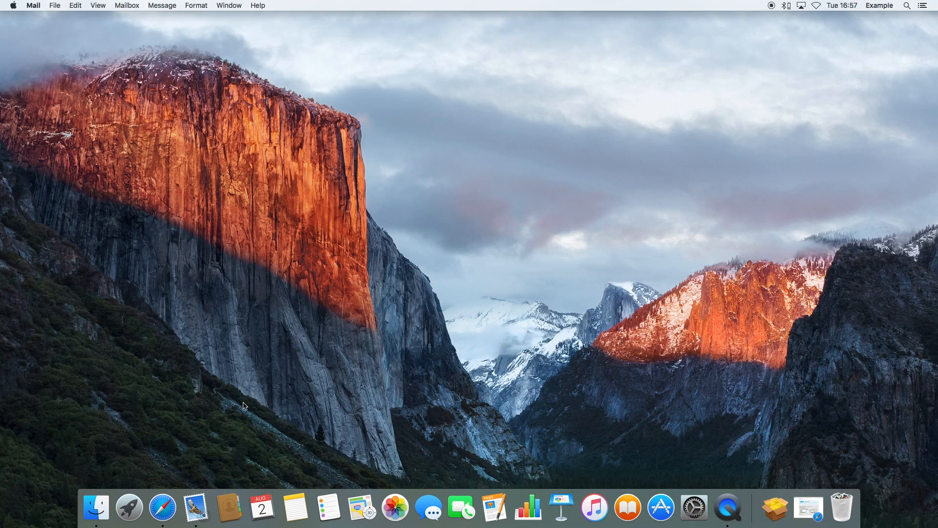